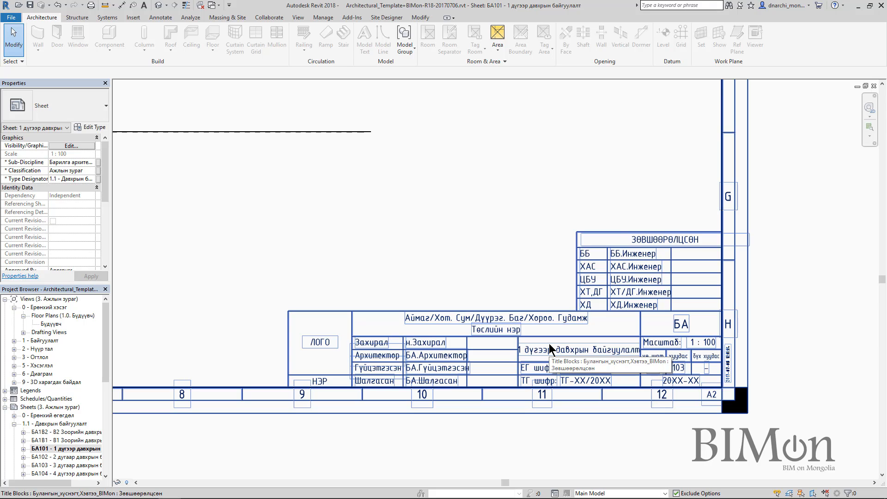
Enter a person's name in the Гүйцэтгэсэн field of sheet БА101's title block.
{"action": "left_click", "coordinate": [441, 374]}
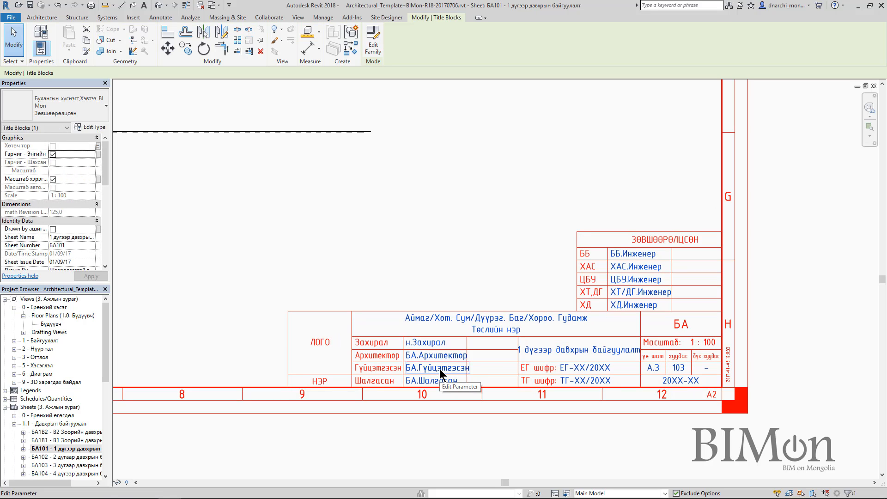
{"action": "left_click", "coordinate": [440, 371]}
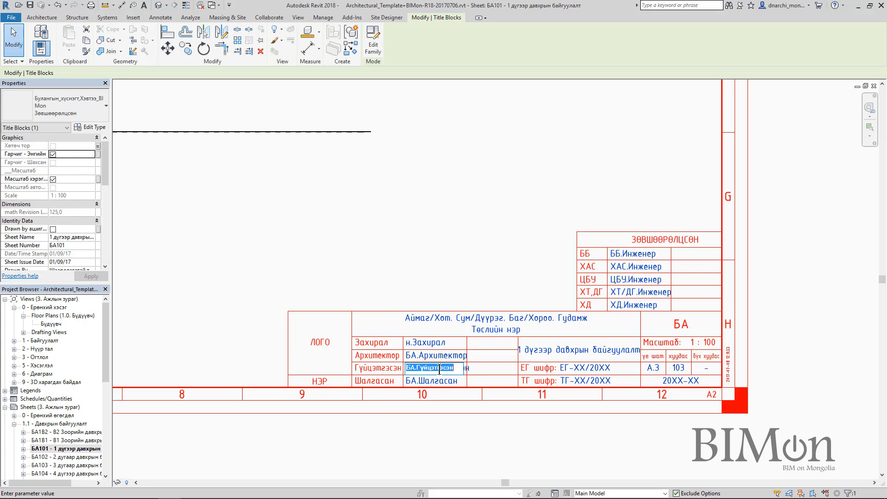
{"action": "type", "text": "Б.Бат-Очир"}
{"action": "left_click", "coordinate": [477, 432]}
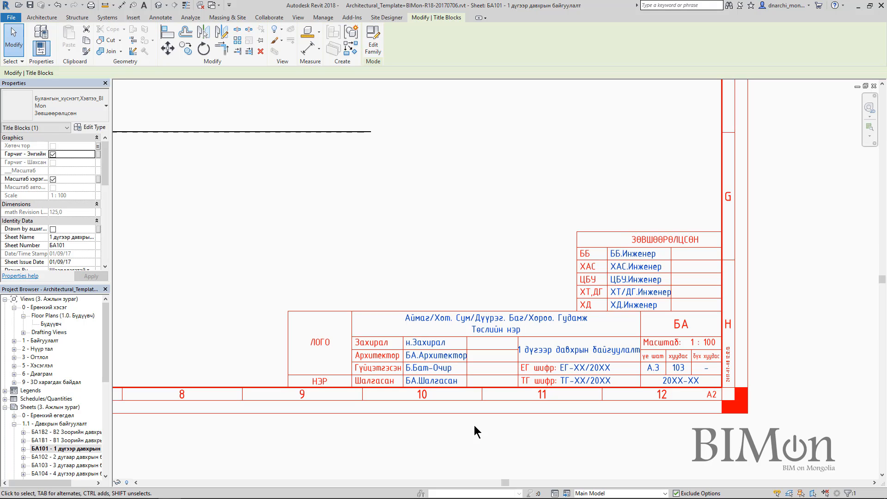
On sheet БА102, enable the title block's user-defined Drawn by option and set the Гүйцэтгэсэн field to н.Архитектор.
{"action": "double_click", "coordinate": [46, 458]}
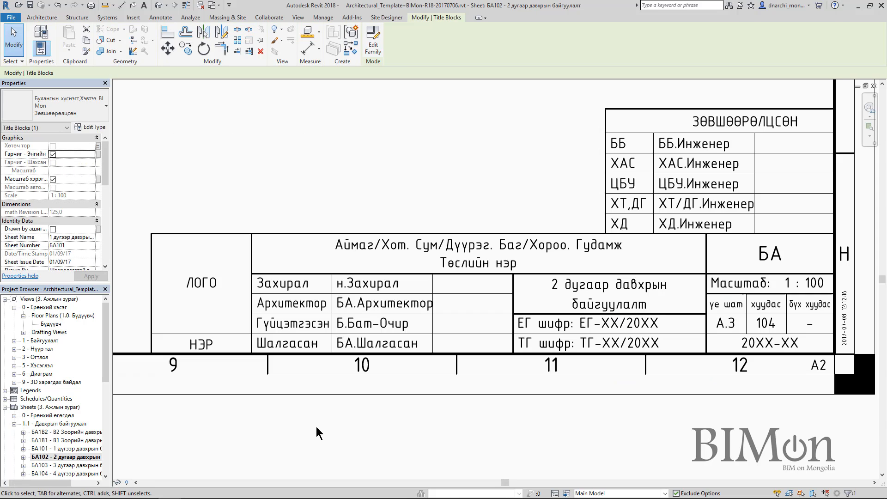
{"action": "left_click", "coordinate": [385, 353]}
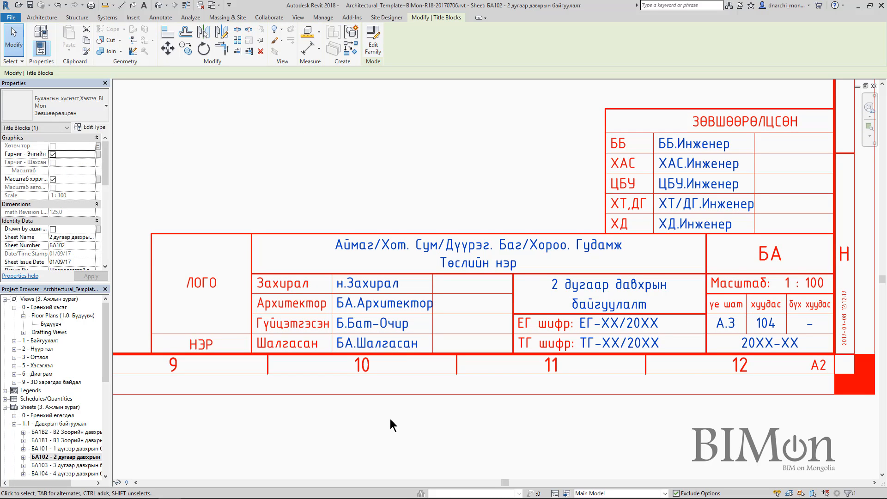
{"action": "left_click", "coordinate": [53, 229]}
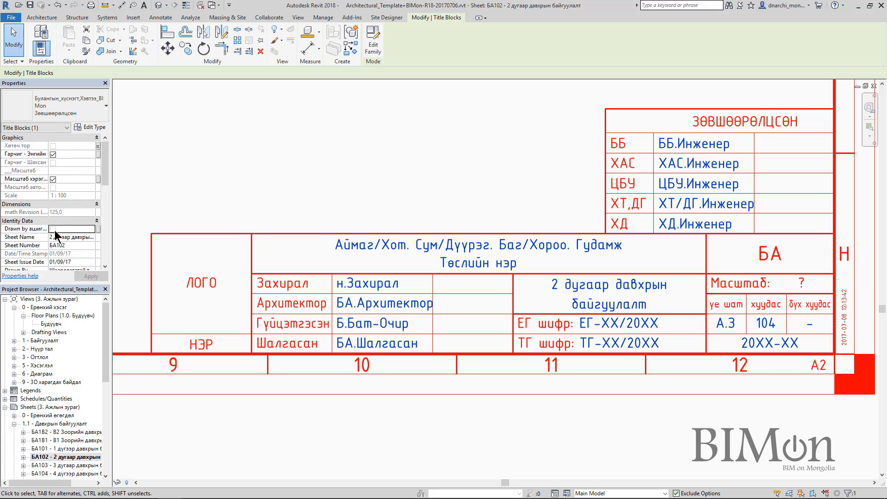
{"action": "left_click", "coordinate": [373, 323]}
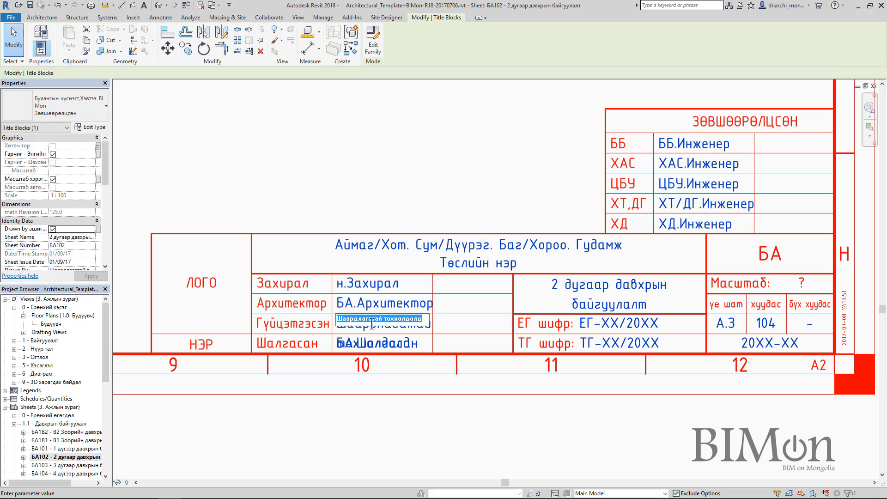
{"action": "type", "text": "н.Архитекто"}
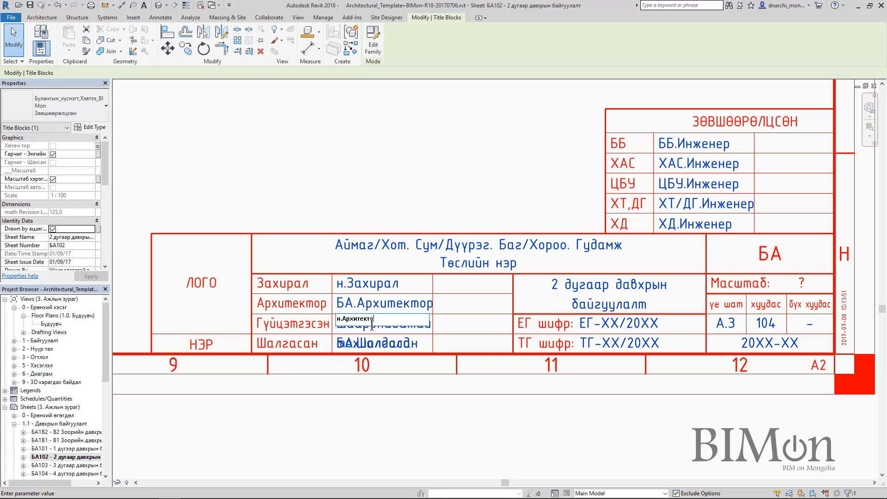
{"action": "type", "text": "р"}
{"action": "key", "text": "Return"}
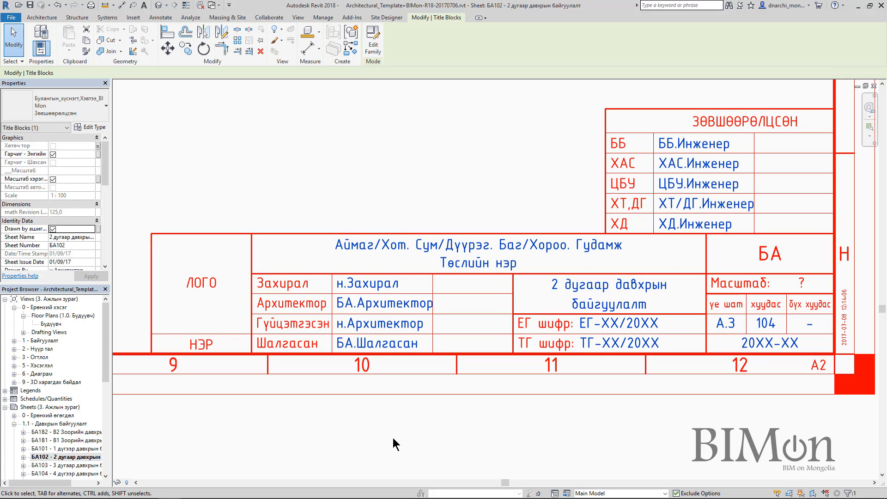
Open sheet БА103 and examine the Гүйцэтгэсэн field in its title block.
{"action": "double_click", "coordinate": [72, 465]}
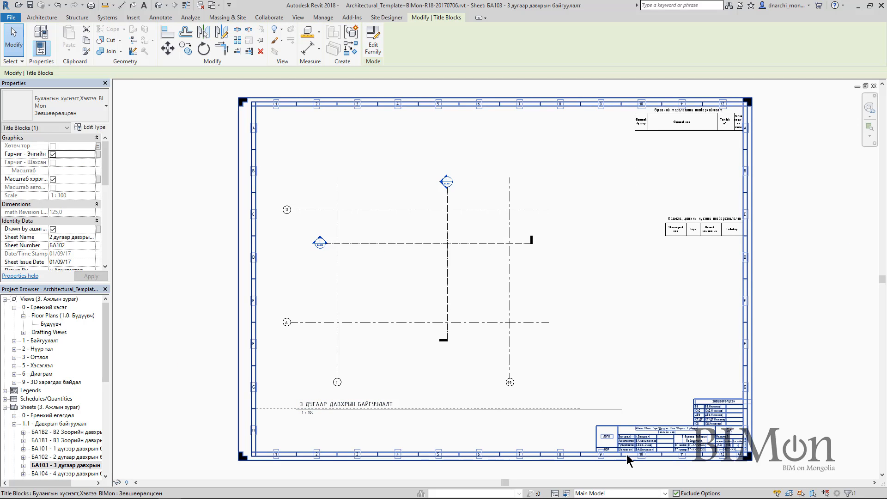
{"action": "scroll", "coordinate": [627, 454], "scroll_direction": "up", "scroll_amount": 5}
{"action": "middle_click_drag", "start_coordinate": [578, 447], "coordinate": [677, 310]}
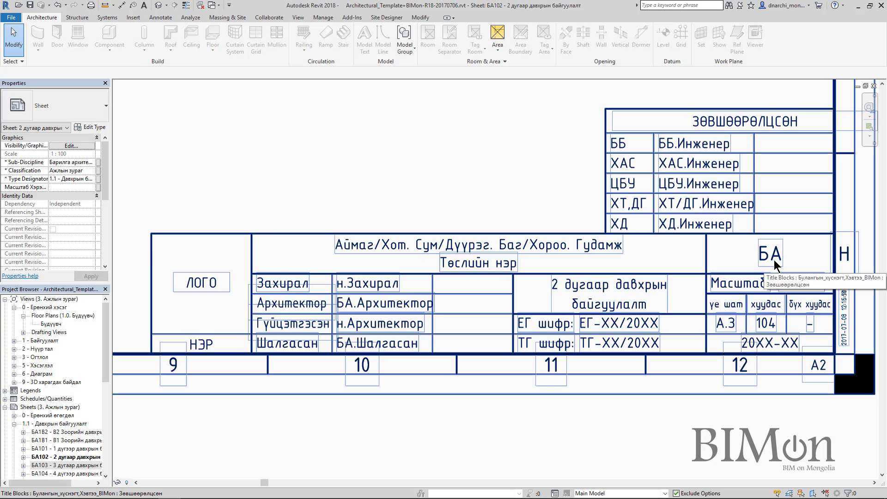
Turn off the Зургийн Марк type parameter for the title block on sheet БА102.
{"action": "left_click", "coordinate": [767, 267]}
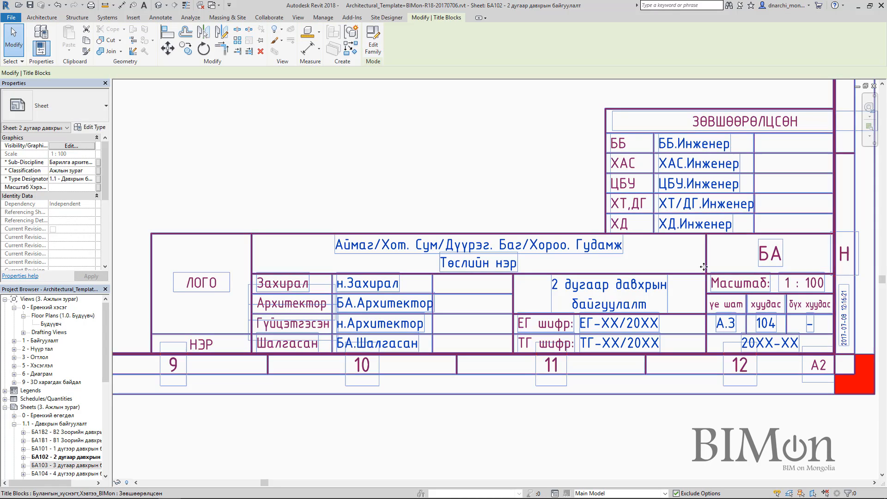
{"action": "left_click", "coordinate": [94, 128]}
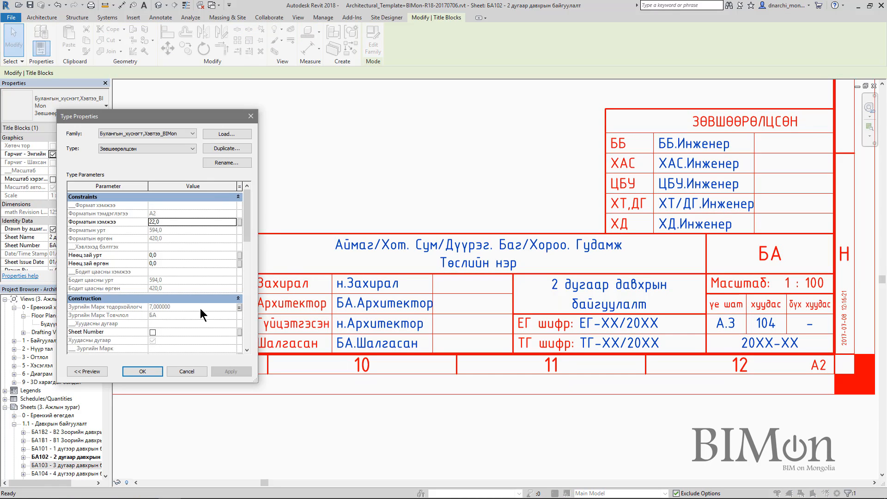
{"action": "scroll", "coordinate": [200, 309], "scroll_direction": "down", "scroll_amount": 5}
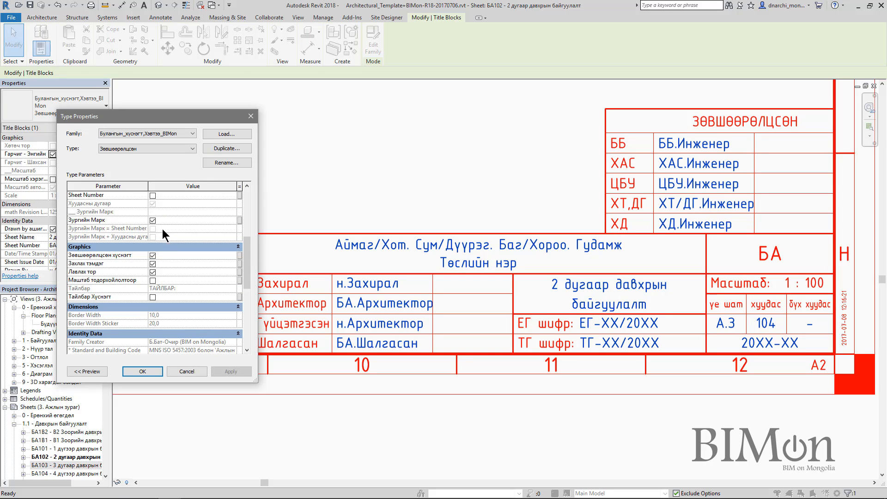
{"action": "left_click", "coordinate": [153, 221]}
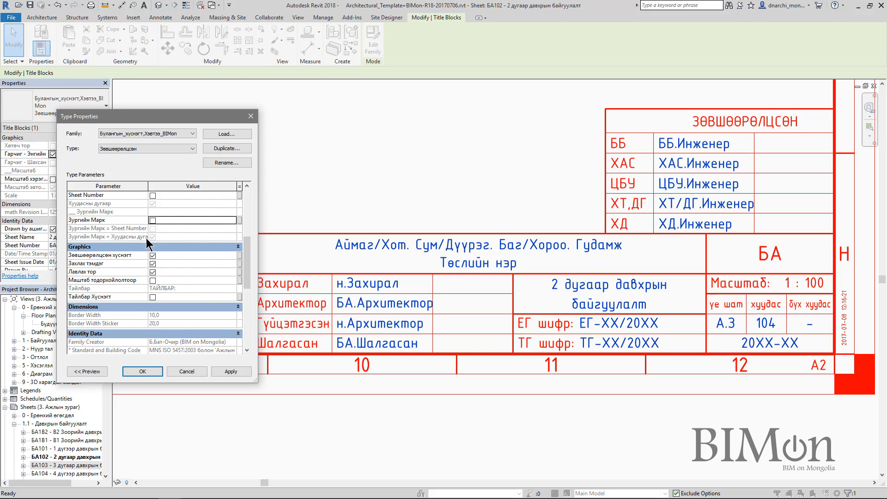
{"action": "left_click", "coordinate": [152, 368]}
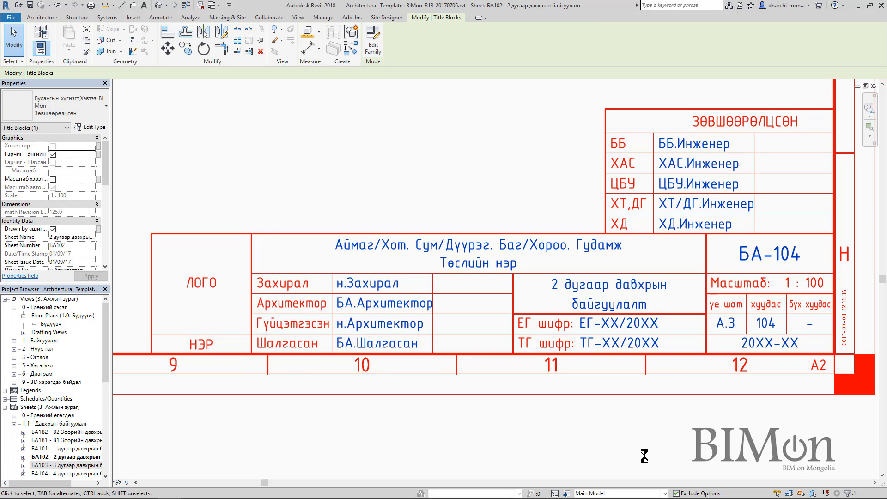
Set the хуудас number in the БА102 title block to 88.
{"action": "left_click", "coordinate": [771, 324]}
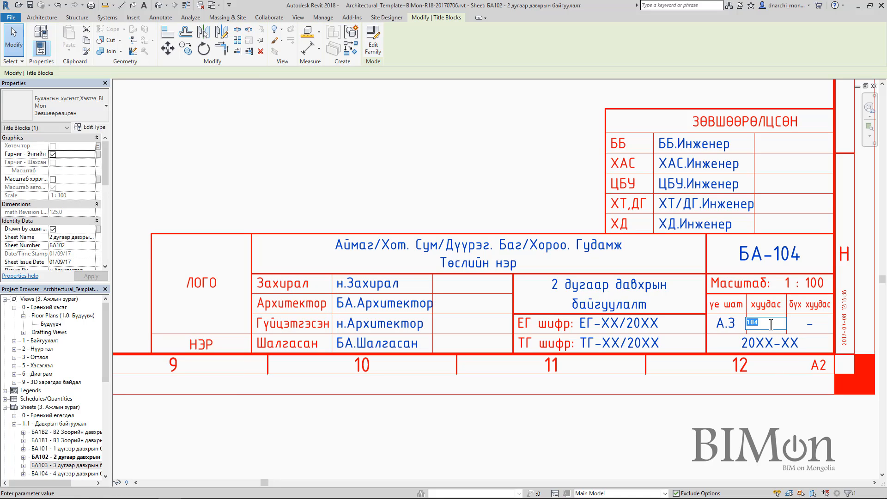
{"action": "type", "text": "88"}
{"action": "key", "text": "Return"}
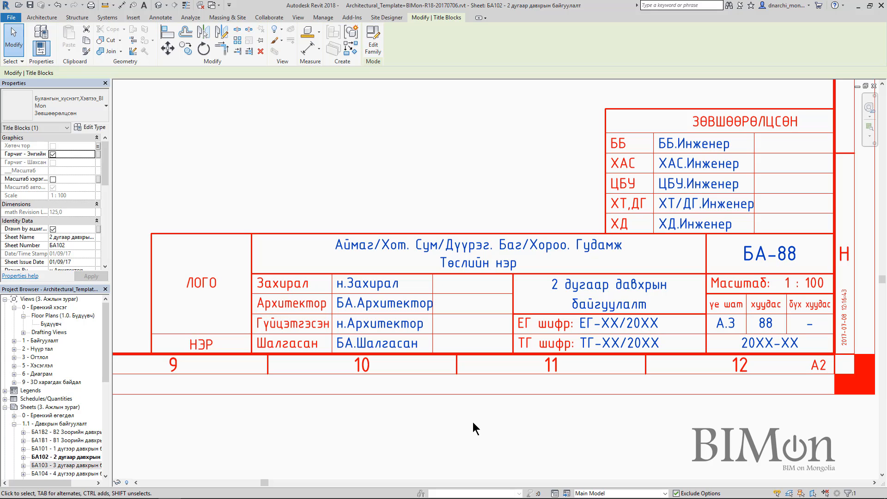
Enable the title block's Sheet Number type parameter and turn off its Гарчиг - Энгийн option.
{"action": "left_click", "coordinate": [93, 127]}
{"action": "left_click_drag", "start_coordinate": [169, 119], "coordinate": [305, 119]}
{"action": "scroll", "coordinate": [326, 294], "scroll_direction": "down", "scroll_amount": 4}
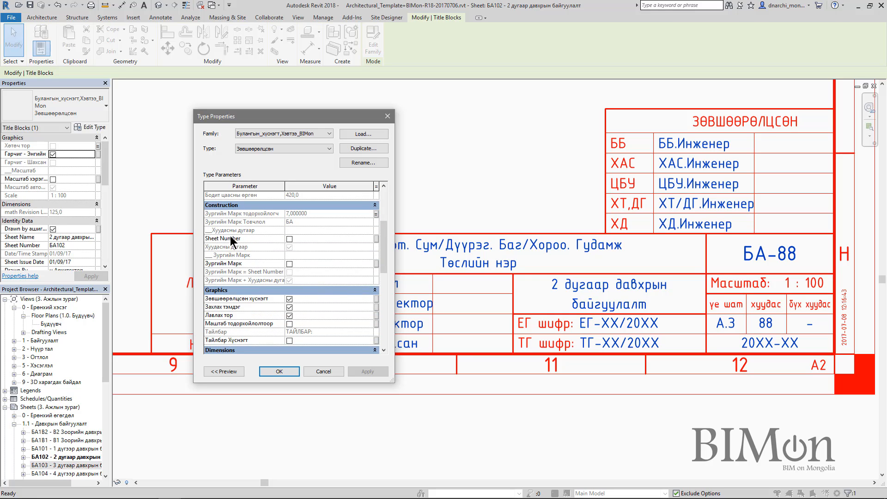
{"action": "left_click", "coordinate": [290, 239]}
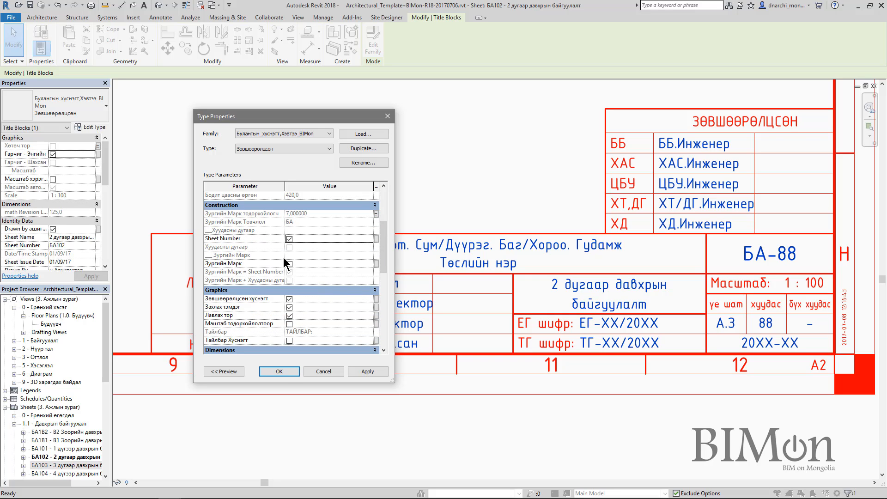
{"action": "left_click", "coordinate": [281, 372]}
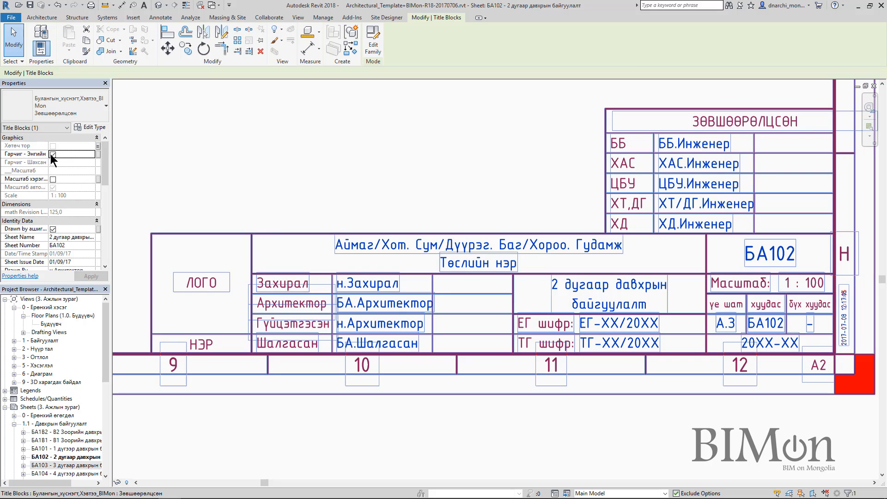
{"action": "left_click", "coordinate": [52, 154]}
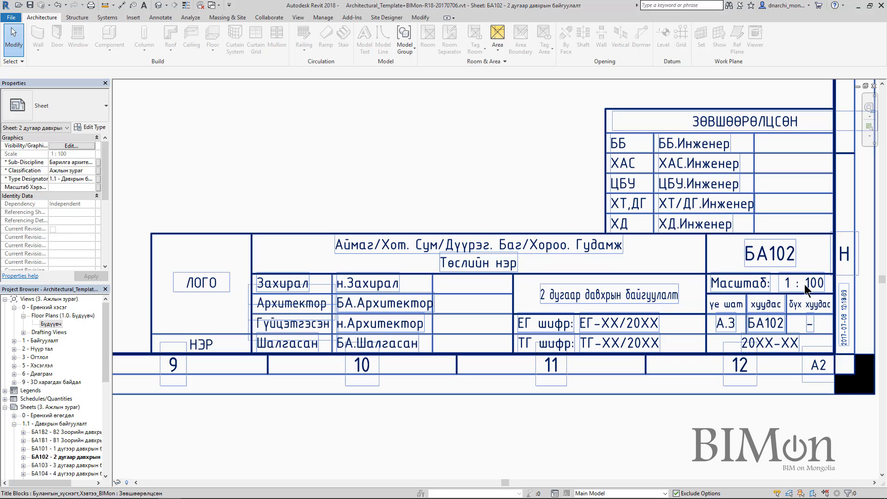
Set the view scale of the second-floor plan viewport on the sheet to 1 : 50.
{"action": "key", "text": "z"}
{"action": "key", "text": "f"}
{"action": "left_click", "coordinate": [505, 298]}
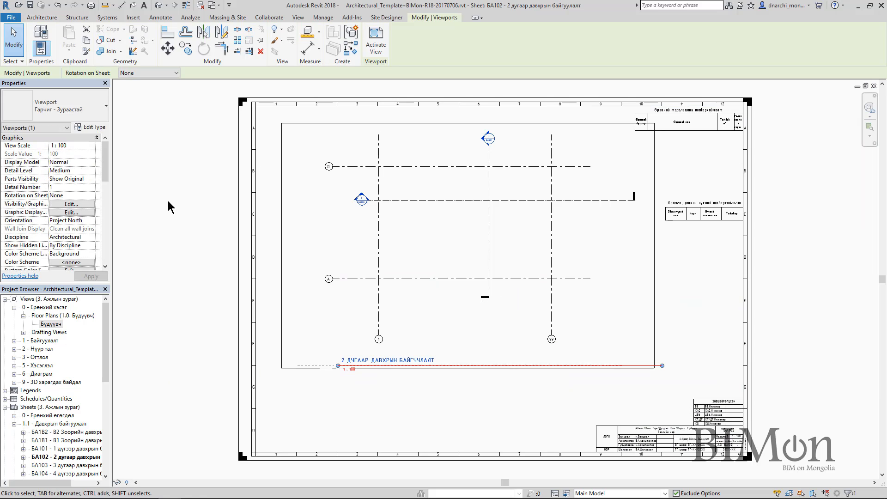
{"action": "left_click", "coordinate": [92, 146]}
{"action": "left_click", "coordinate": [58, 157]}
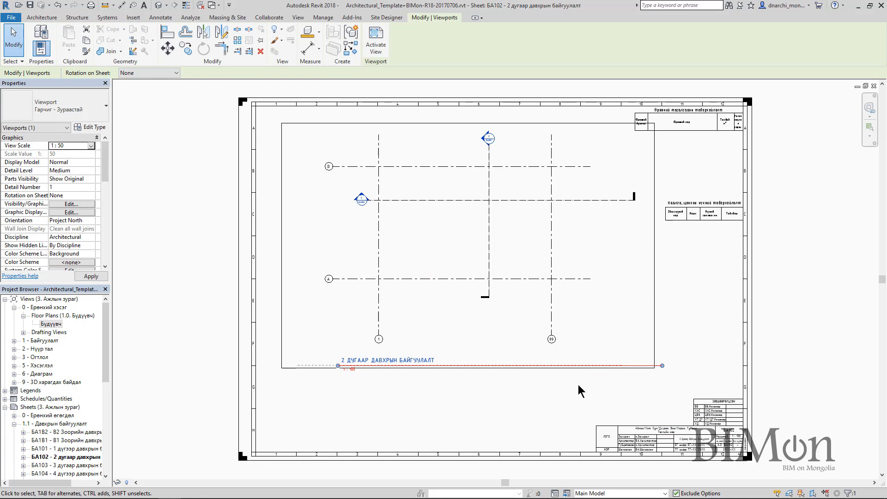
{"action": "scroll", "coordinate": [743, 451], "scroll_direction": "up", "scroll_amount": 8}
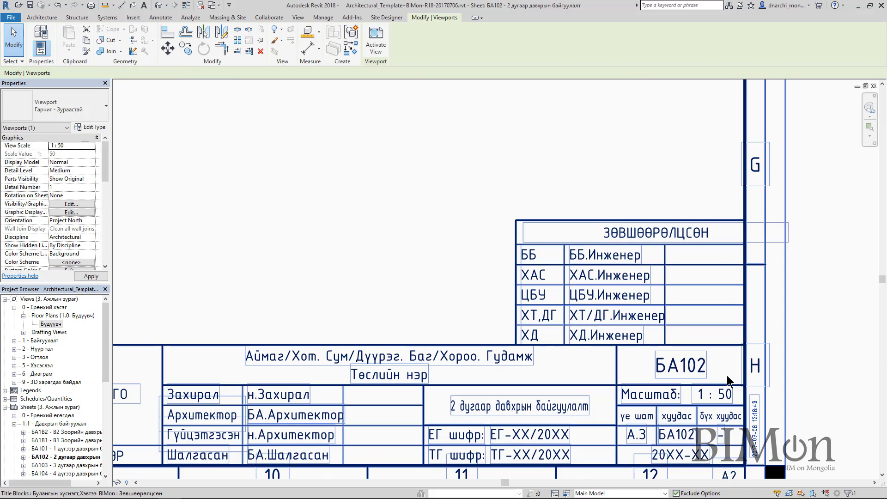
Place the Будүүвч floor plan view on sheet БА102, in the lower-left area above the existing view title.
{"action": "key", "text": "z"}
{"action": "key", "text": "f"}
{"action": "left_click", "coordinate": [655, 399]}
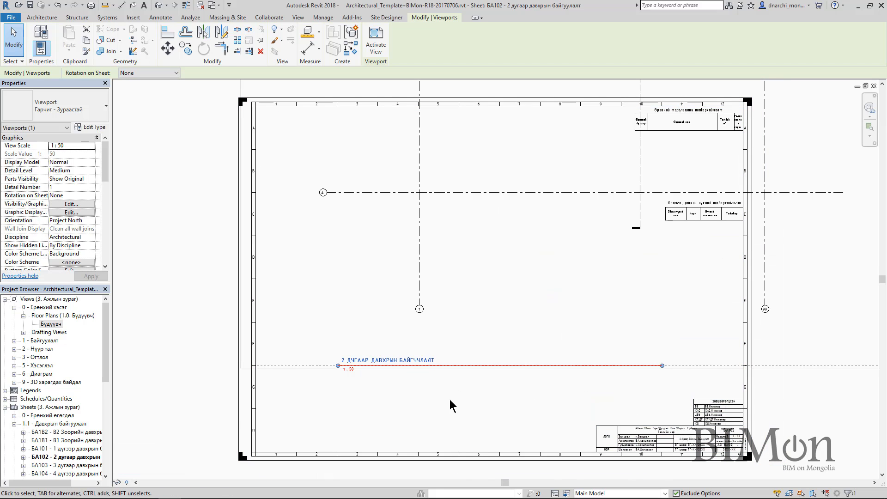
{"action": "left_click_drag", "start_coordinate": [50, 327], "coordinate": [377, 288]}
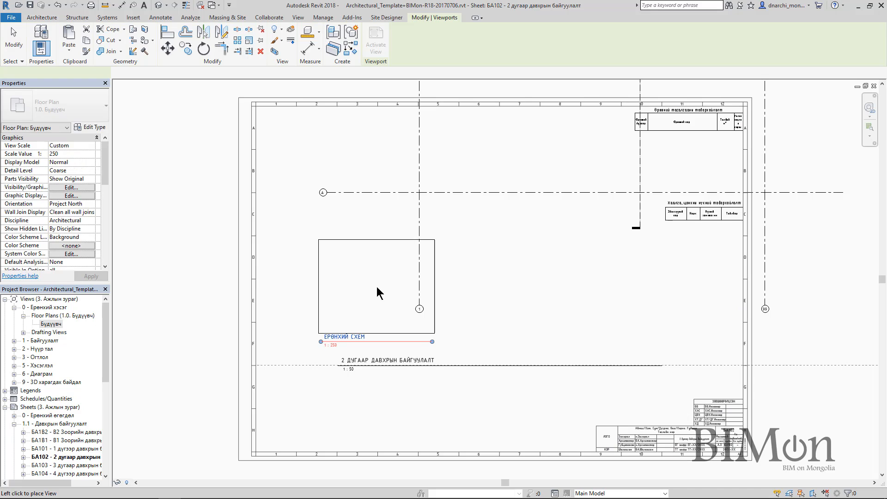
{"action": "left_click", "coordinate": [337, 280]}
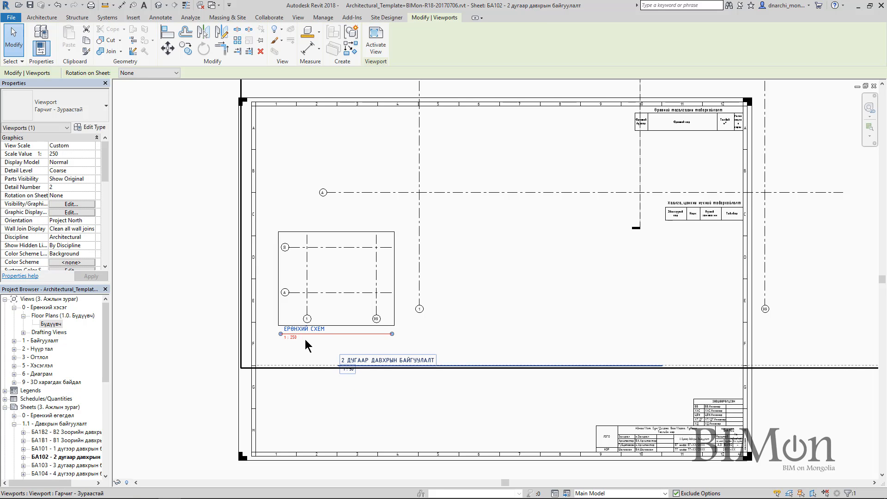
Enable the title block's Масштаб хэрэглэгч тодорхойлох option and enter 100, 250 in the Масштаб field.
{"action": "scroll", "coordinate": [792, 462], "scroll_direction": "up", "scroll_amount": 5}
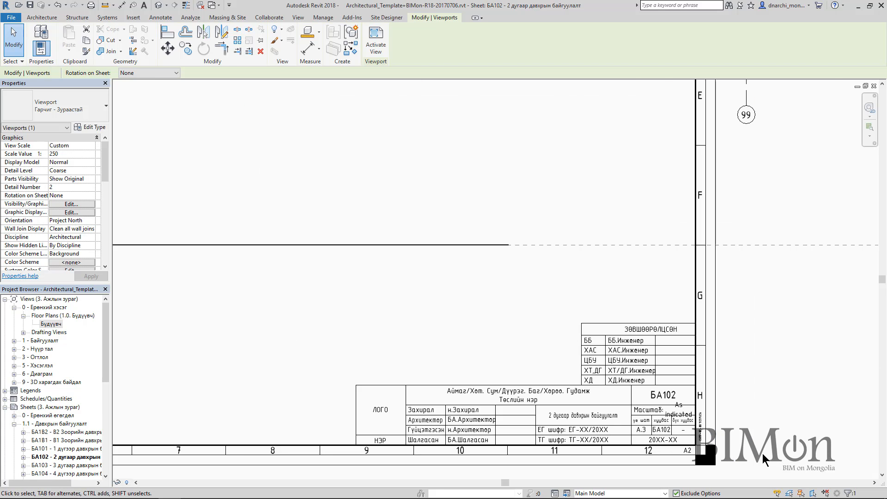
{"action": "middle_click_drag", "start_coordinate": [785, 379], "coordinate": [828, 387]}
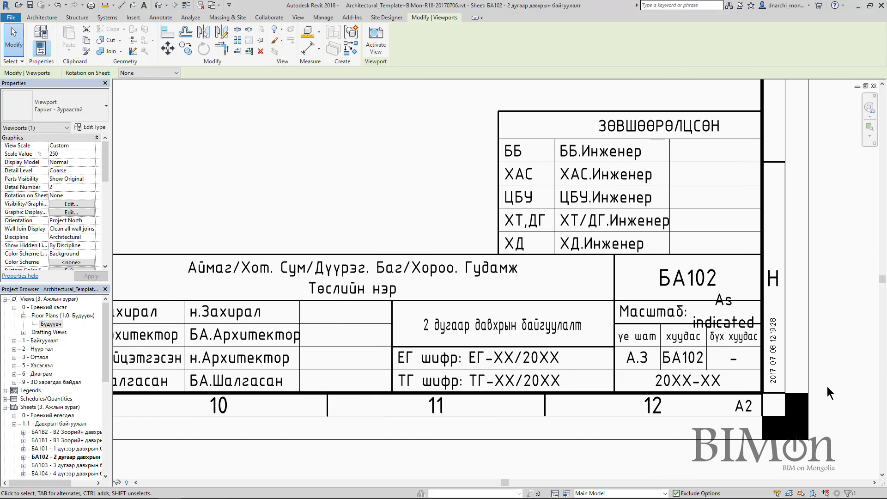
{"action": "left_click", "coordinate": [755, 317]}
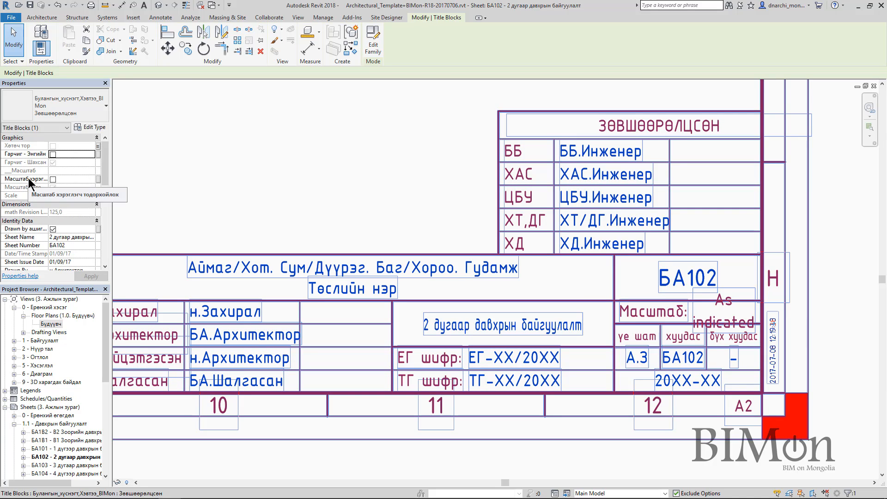
{"action": "left_click", "coordinate": [53, 179]}
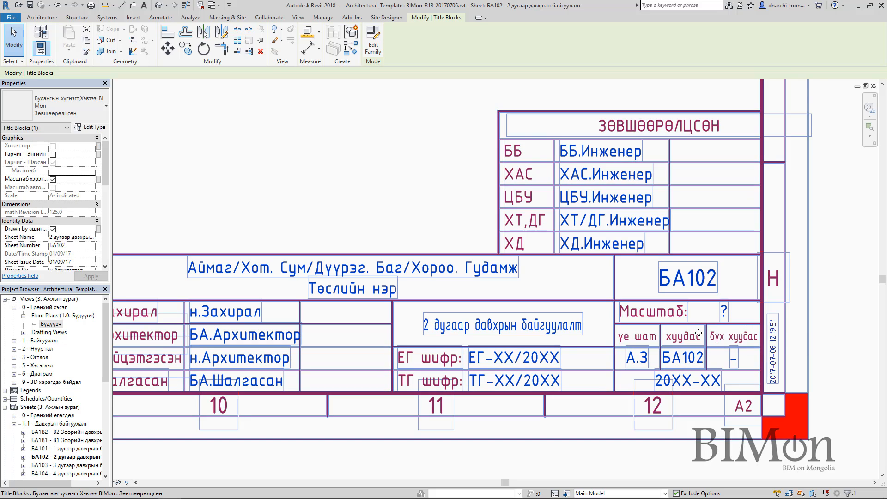
{"action": "left_click", "coordinate": [724, 311]}
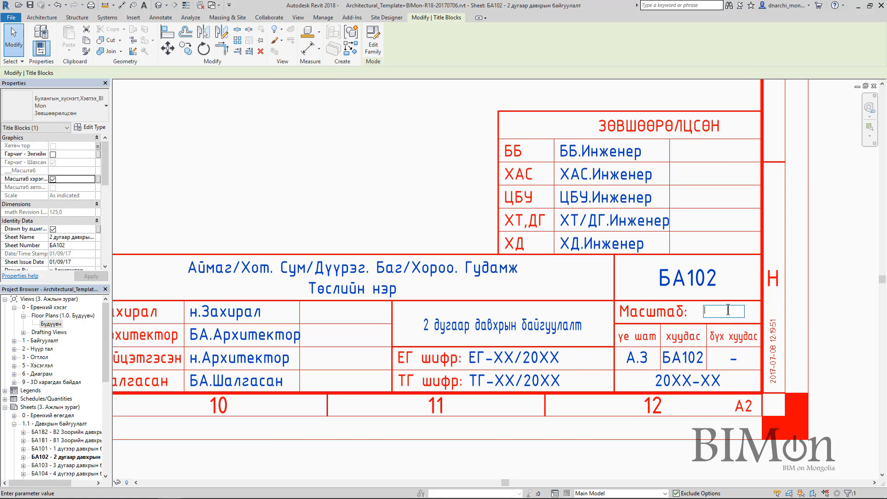
{"action": "type", "text": "100, 250"}
{"action": "key", "text": "Return"}
{"action": "left_click", "coordinate": [819, 325]}
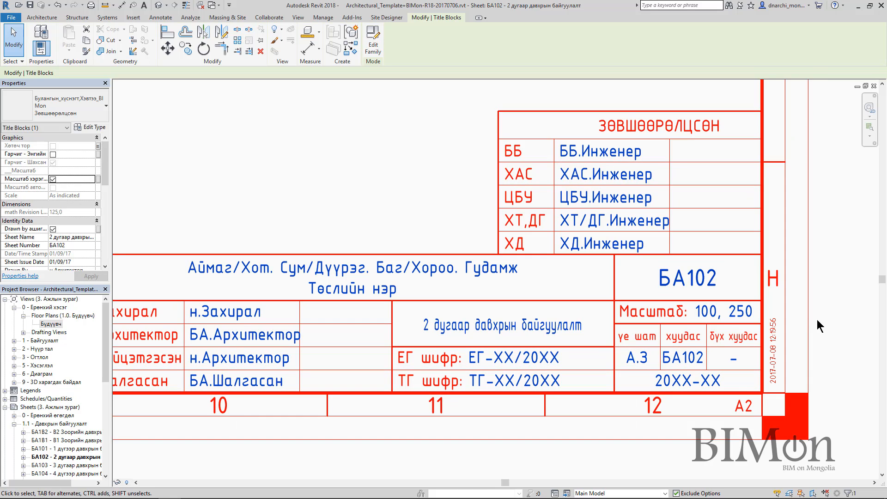
Enable the Маштаб тодорхойлолтоор type parameter for the title block.
{"action": "left_click", "coordinate": [94, 127]}
{"action": "scroll", "coordinate": [342, 269], "scroll_direction": "down", "scroll_amount": 6}
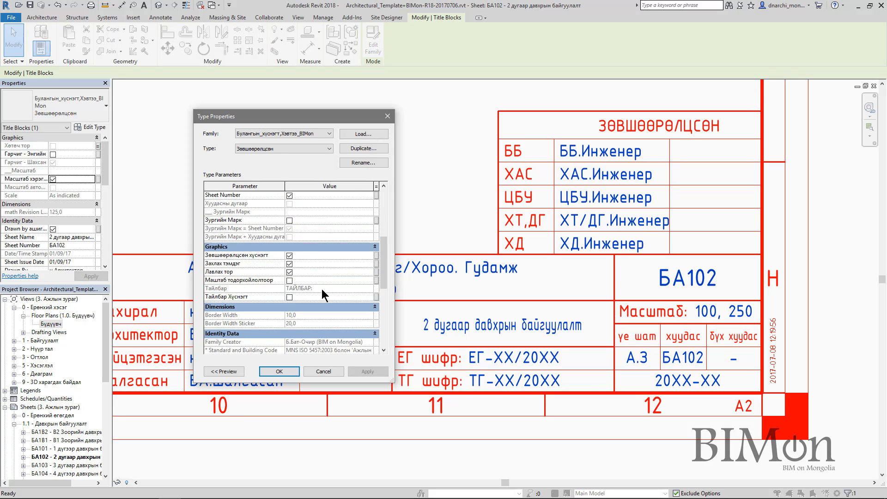
{"action": "left_click", "coordinate": [291, 280]}
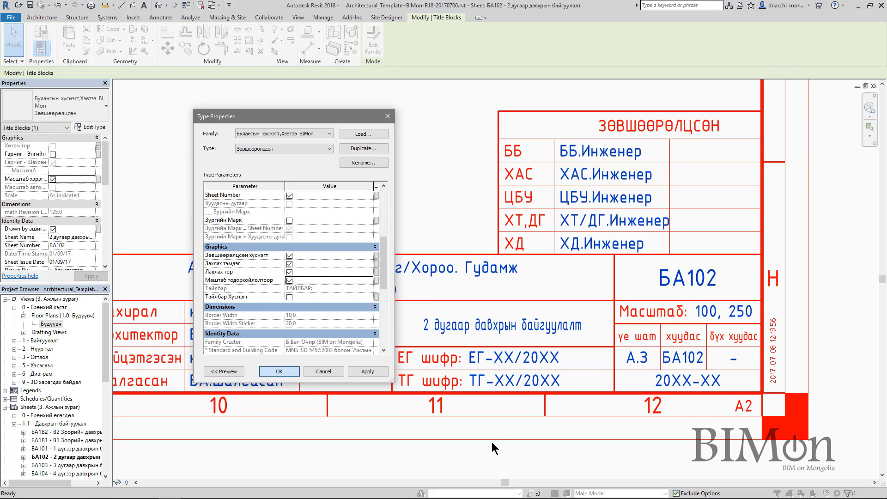
{"action": "key", "text": "Return"}
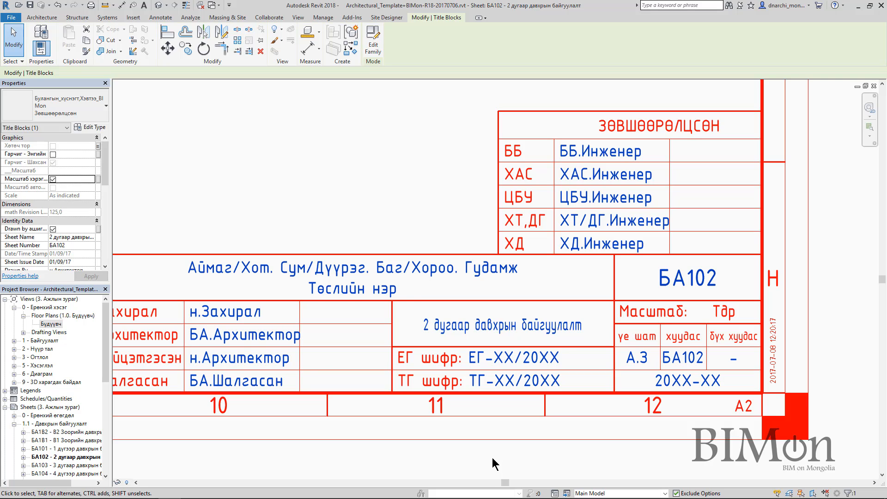
{"action": "scroll", "coordinate": [492, 457], "scroll_direction": "down", "scroll_amount": 1}
{"action": "middle_click_drag", "start_coordinate": [549, 451], "coordinate": [573, 444]}
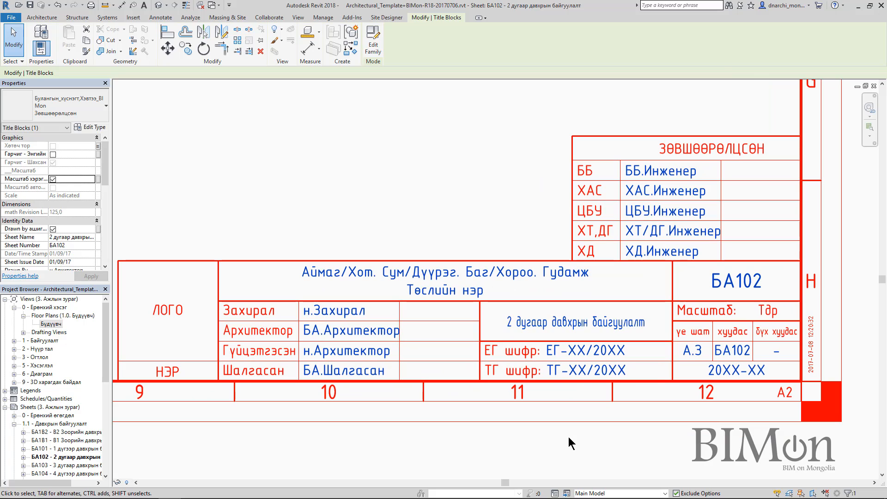